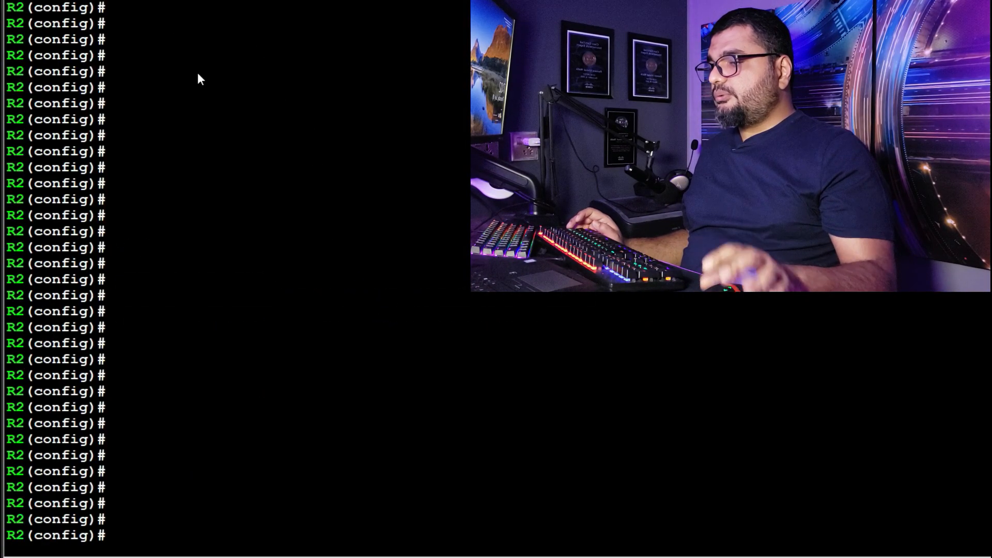
Step: On R2, join interface fa0/0 to multicast group 239.10.10.10 with the ip igmp join-group command
type("int fa0/0")
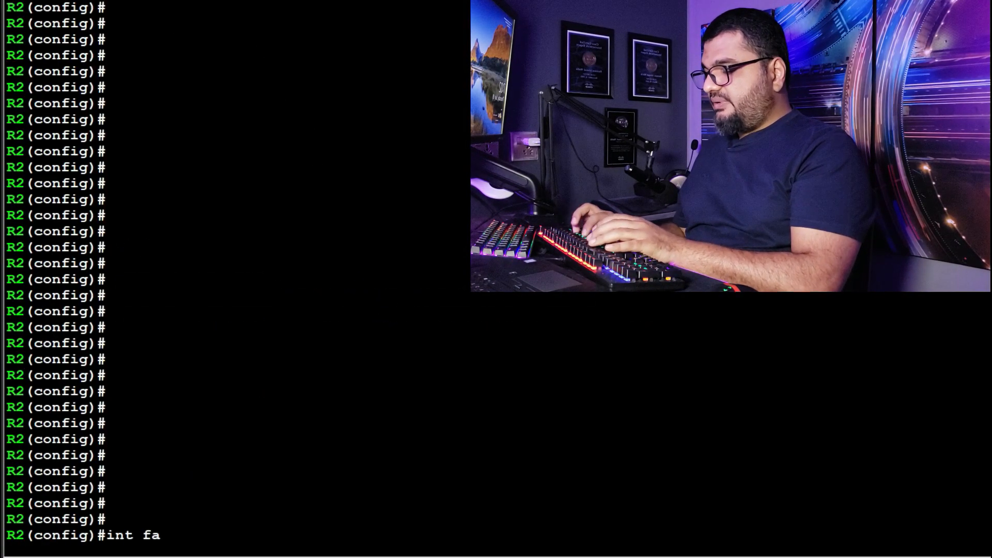
key("Return")
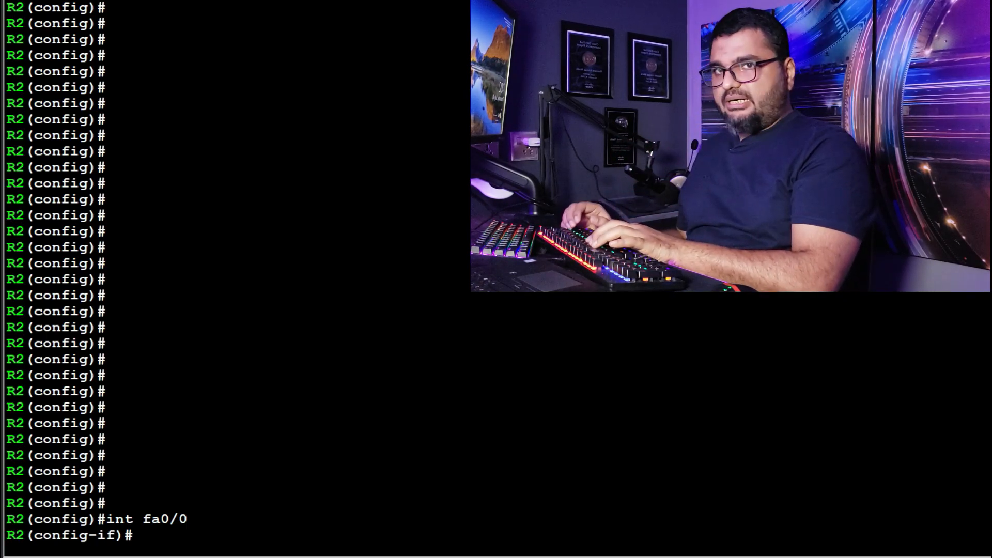
type("ip igm")
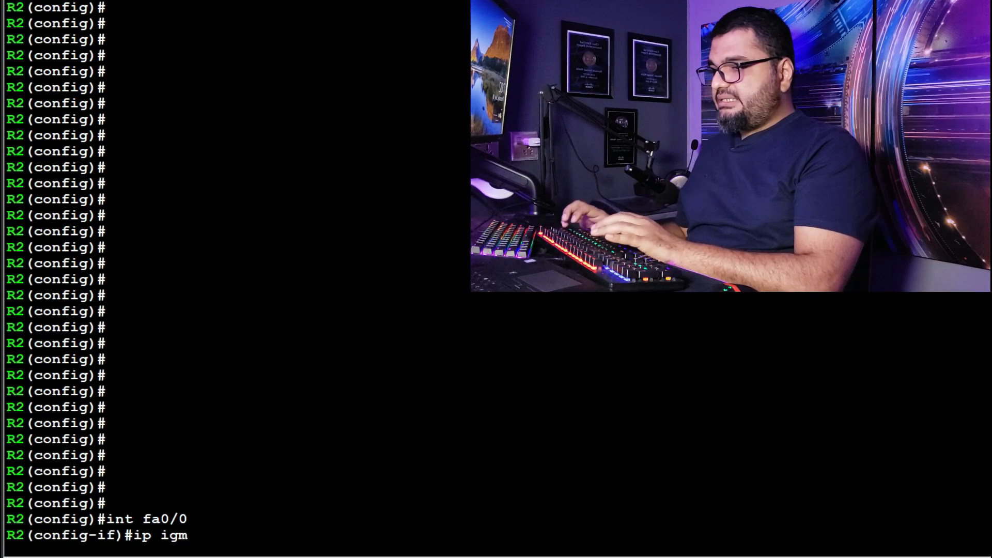
key("Tab")
type("joi")
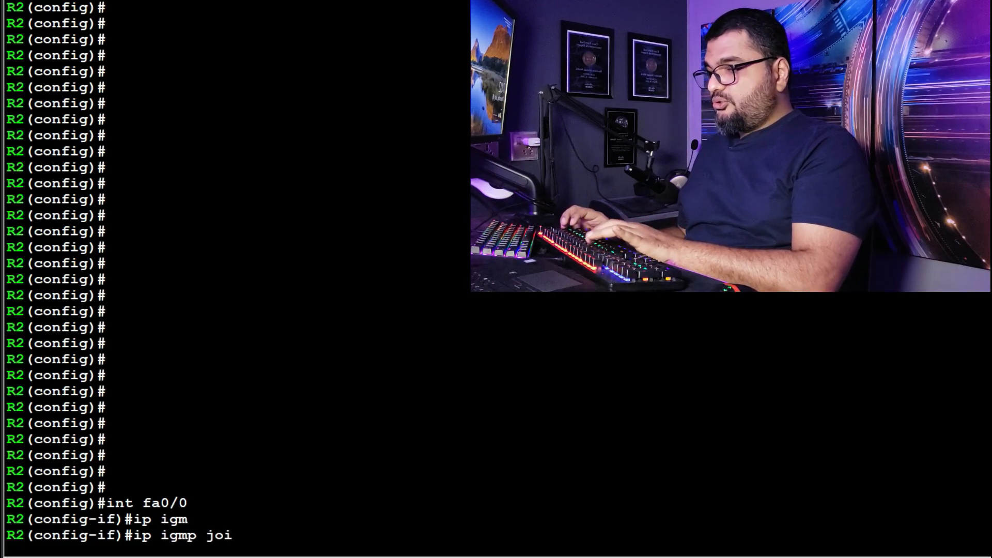
key("Tab")
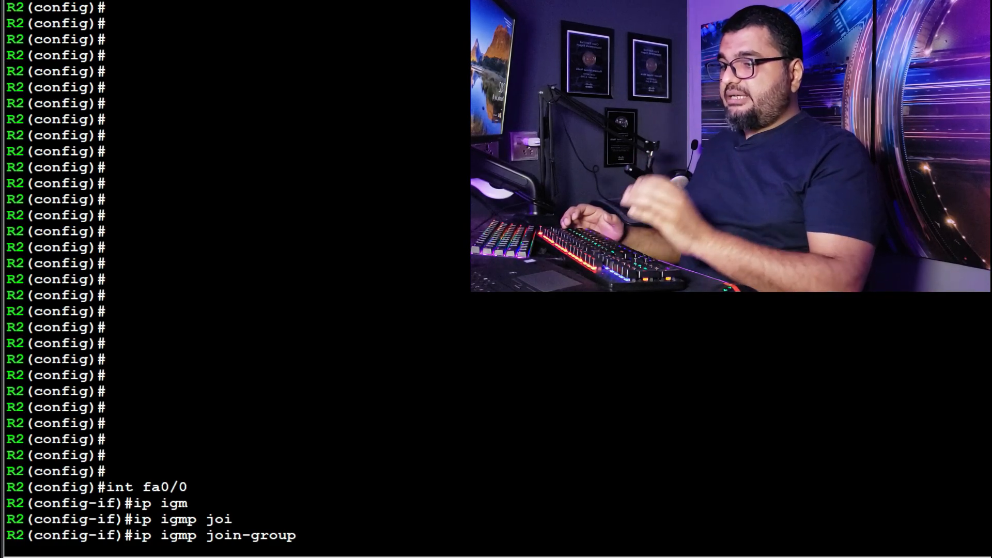
type("2")
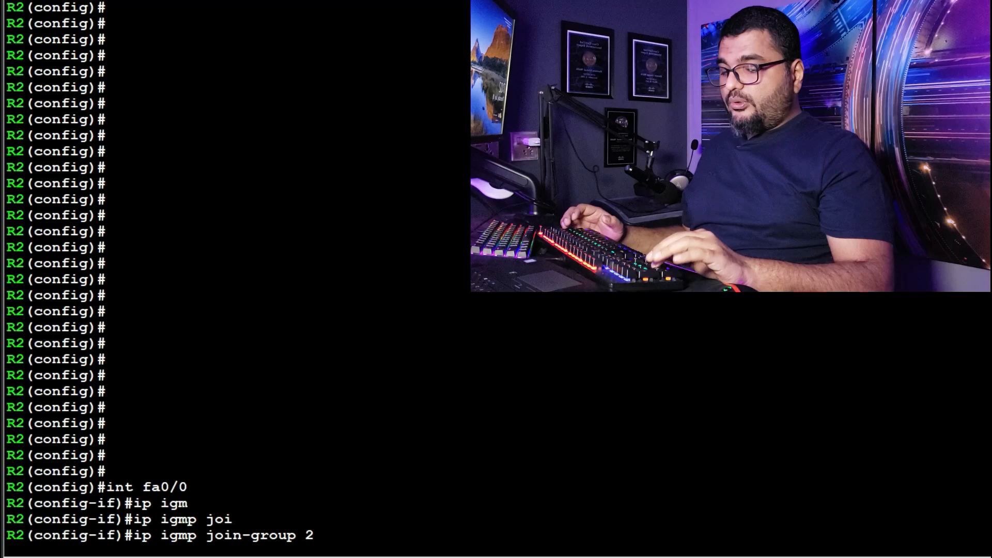
type("39.10.10.10")
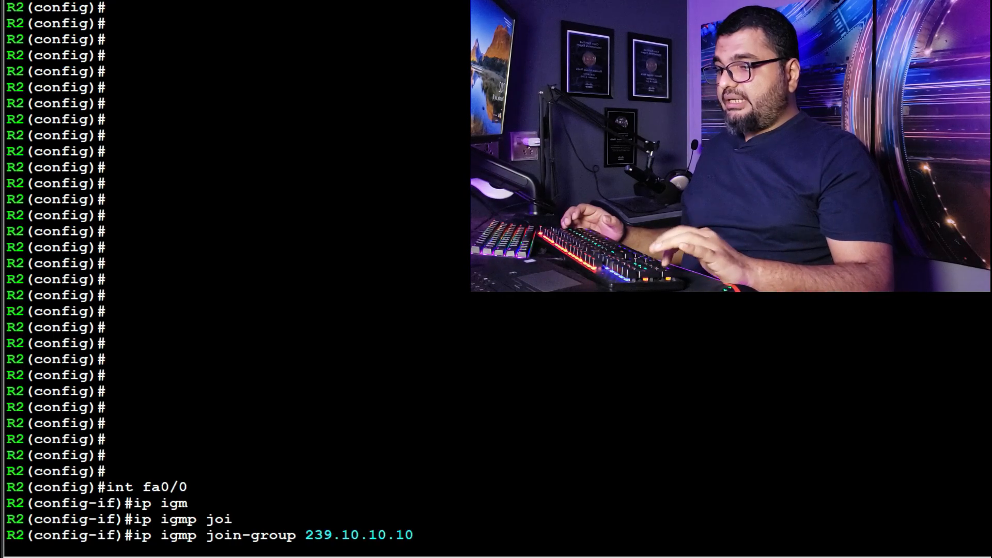
key("Return")
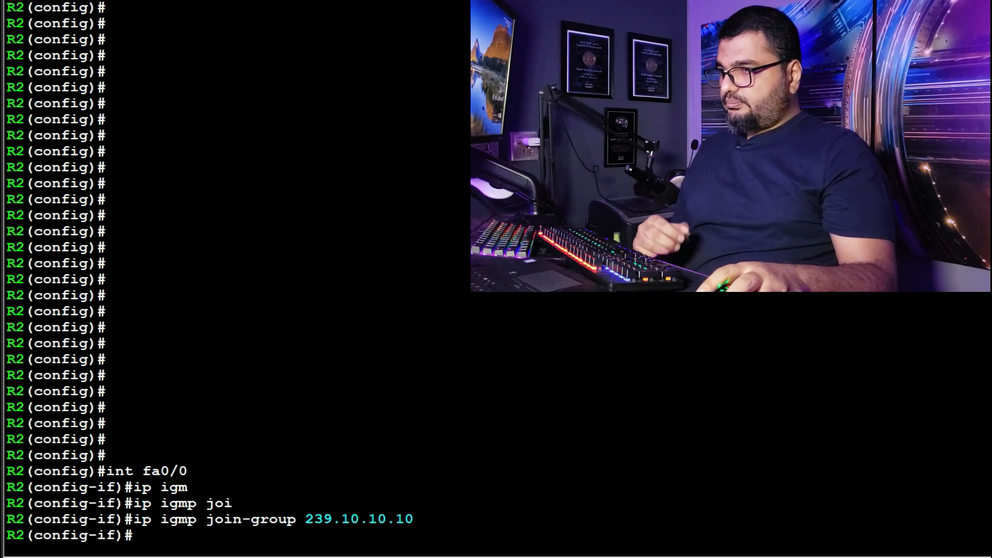
Step: Switch to the R3 console and join its interface fa0/0 to the IGMP multicast group 239.10.10.10
left_click(201, 1)
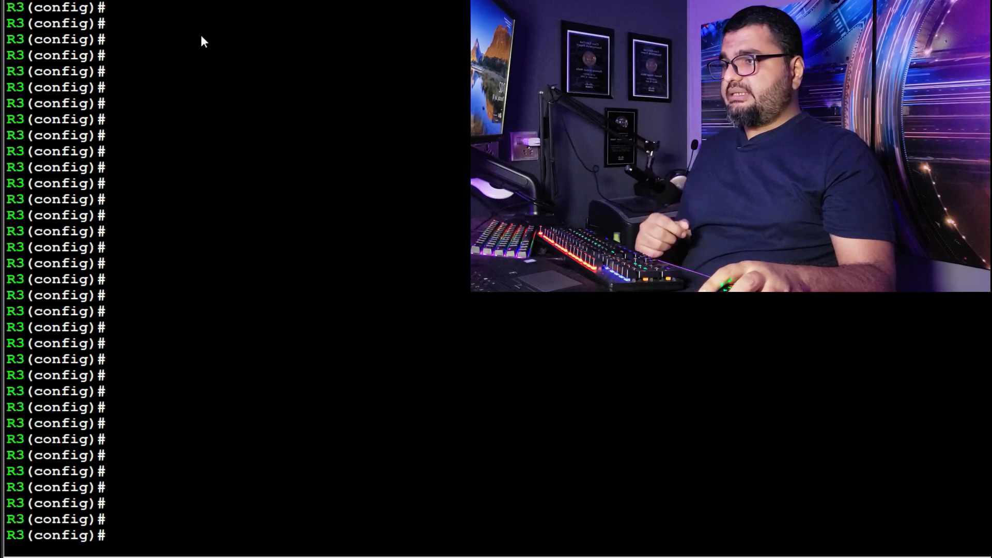
type("int fa")
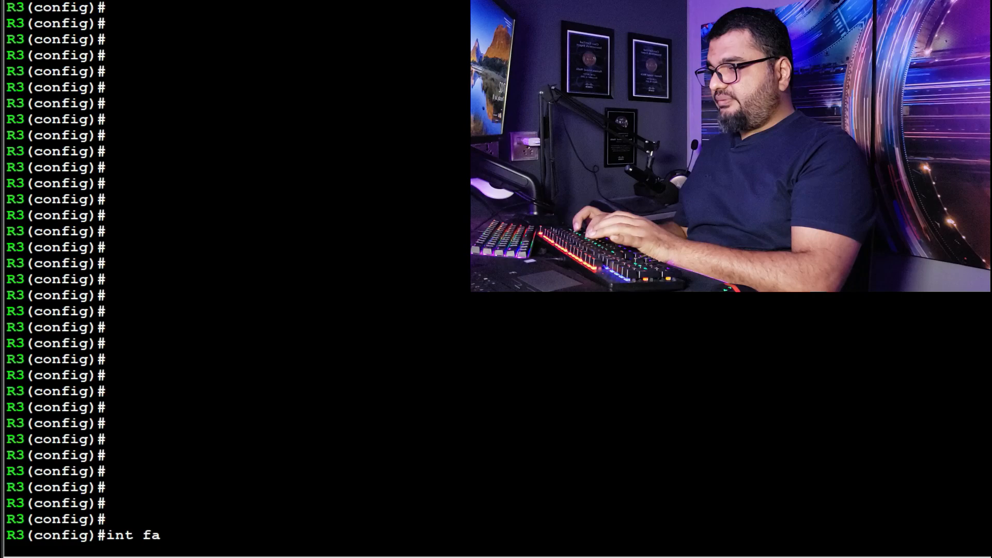
type("0/0")
key("Return")
type("ip")
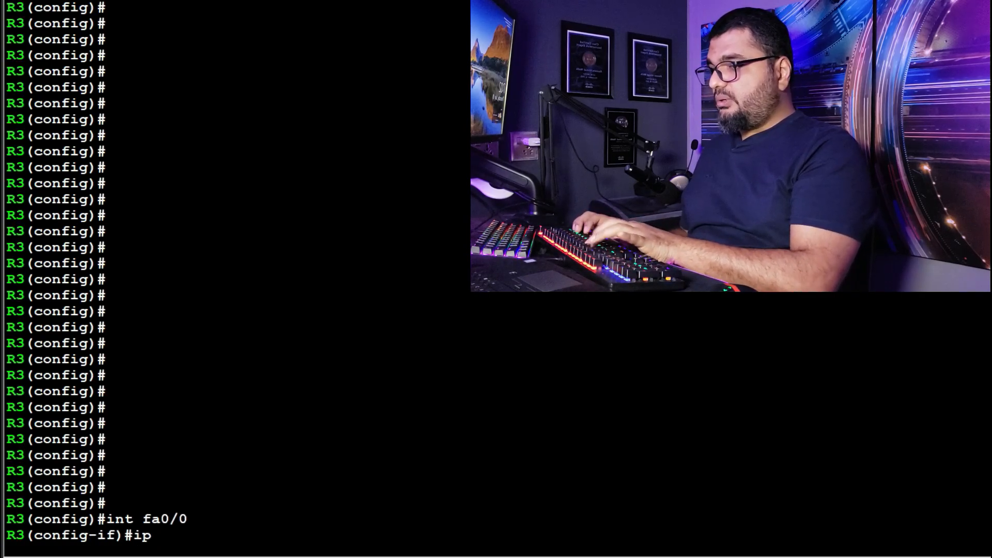
type(" igm")
key("Tab")
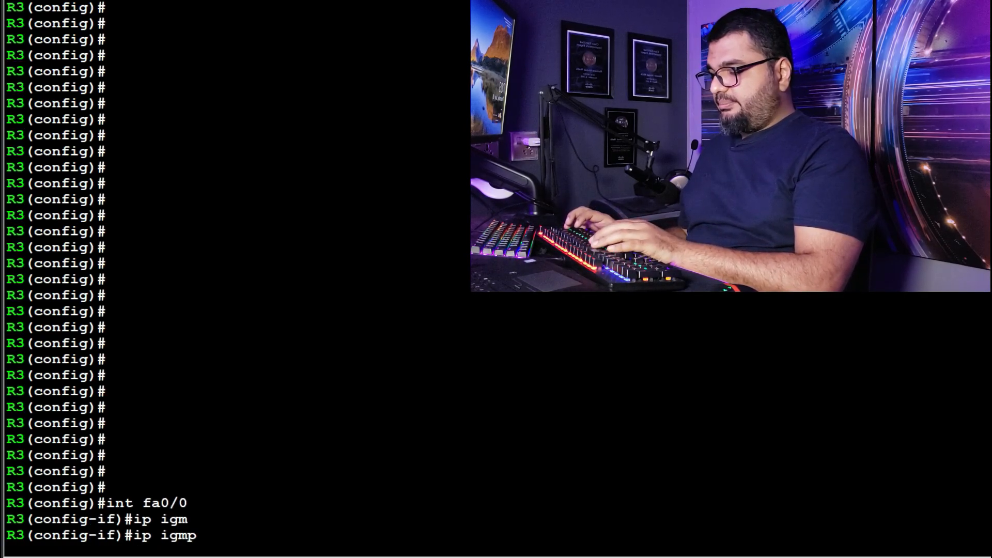
type("joi")
key("Tab")
type("23")
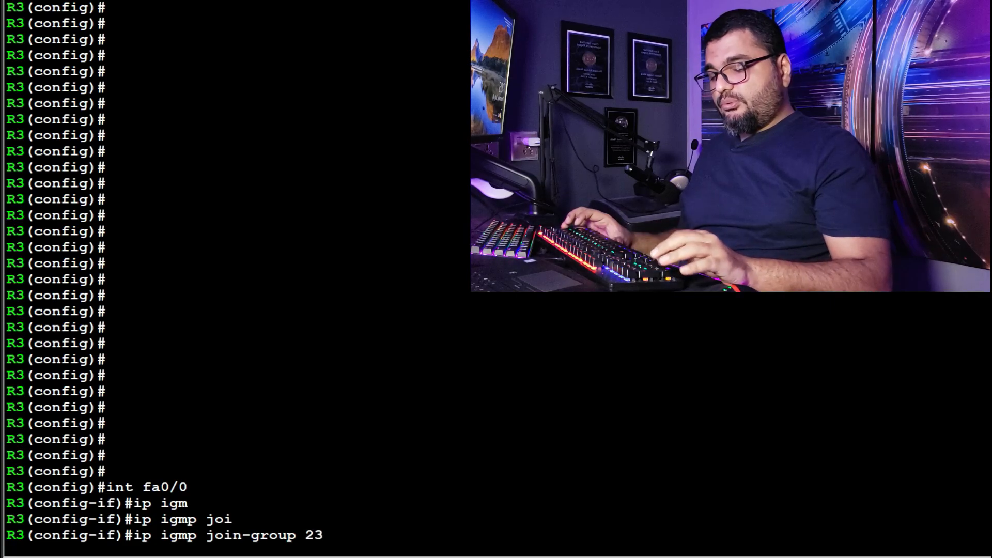
type("9.10")
type("0.10")
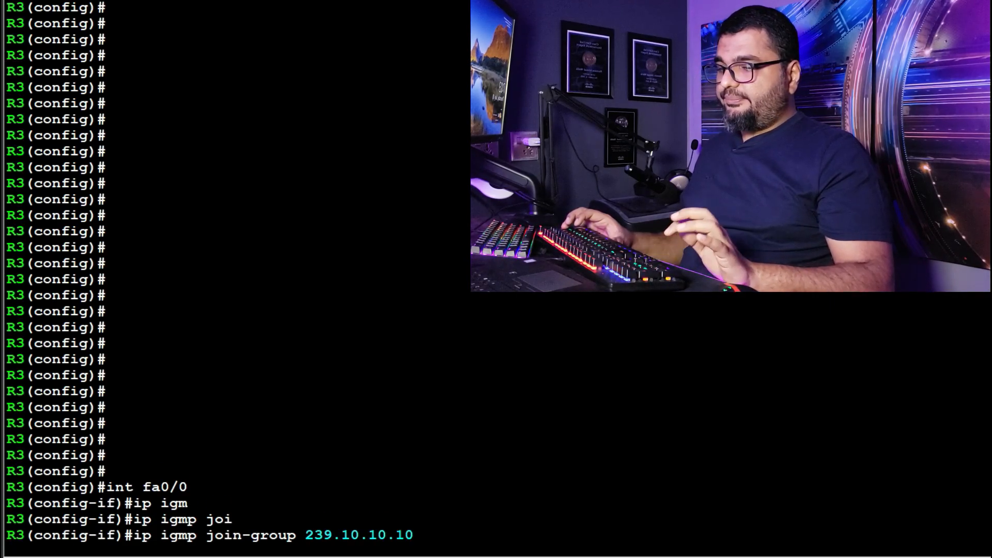
key("Return")
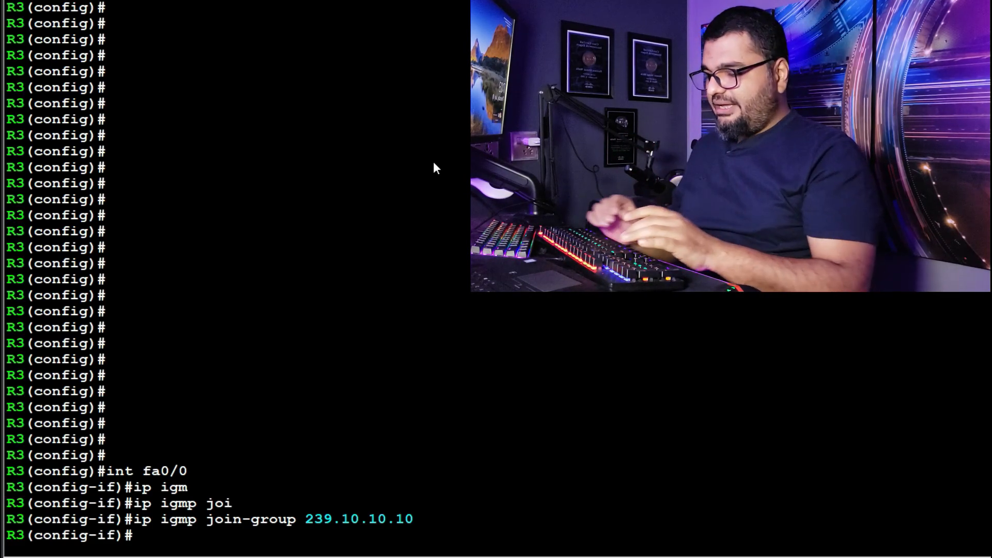
key("Return")
key("Return")
key("Return")
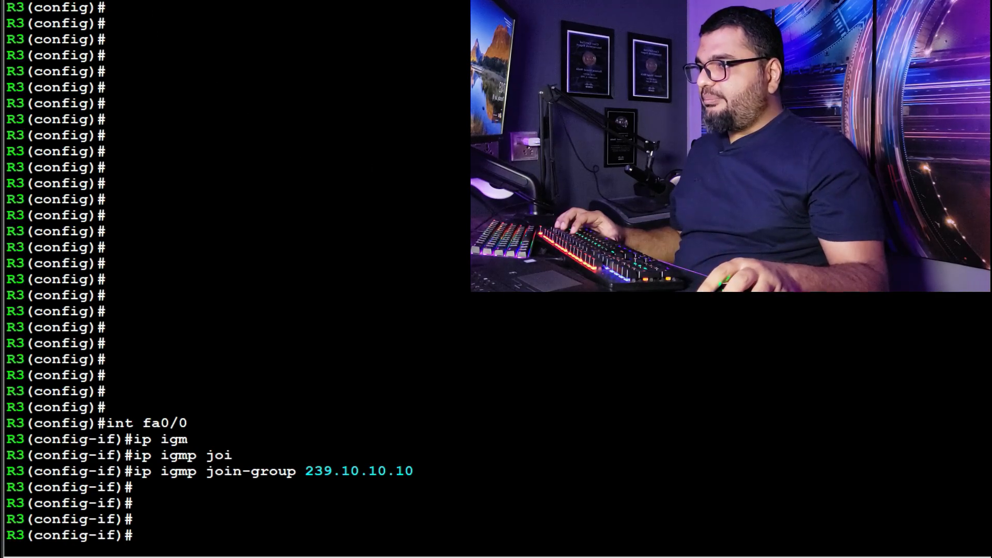
Step: Switch to the R1 console and ping the multicast group address 239.10.10.10
key("alt+1")
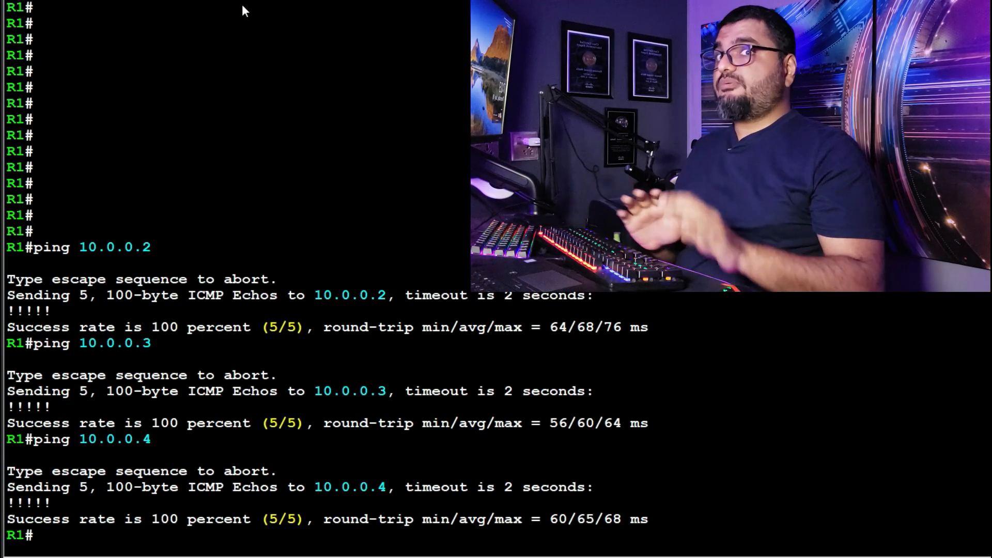
key("Return")
key("Return")
key("Return")
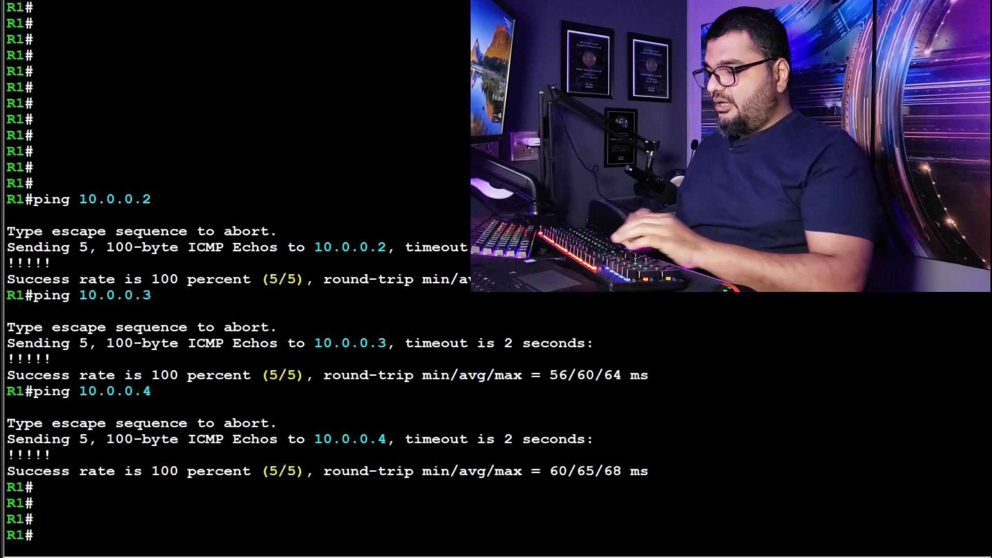
type("ping")
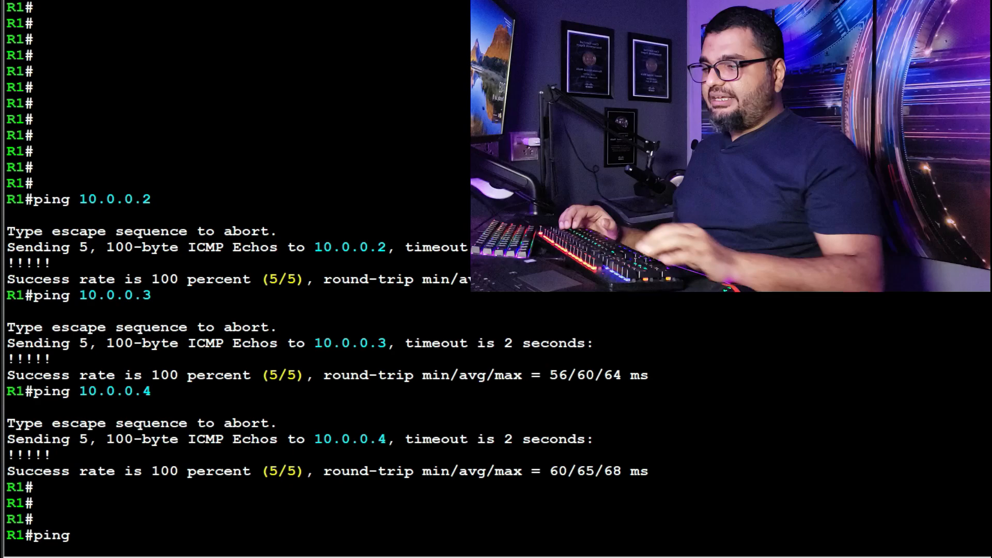
type(" 239")
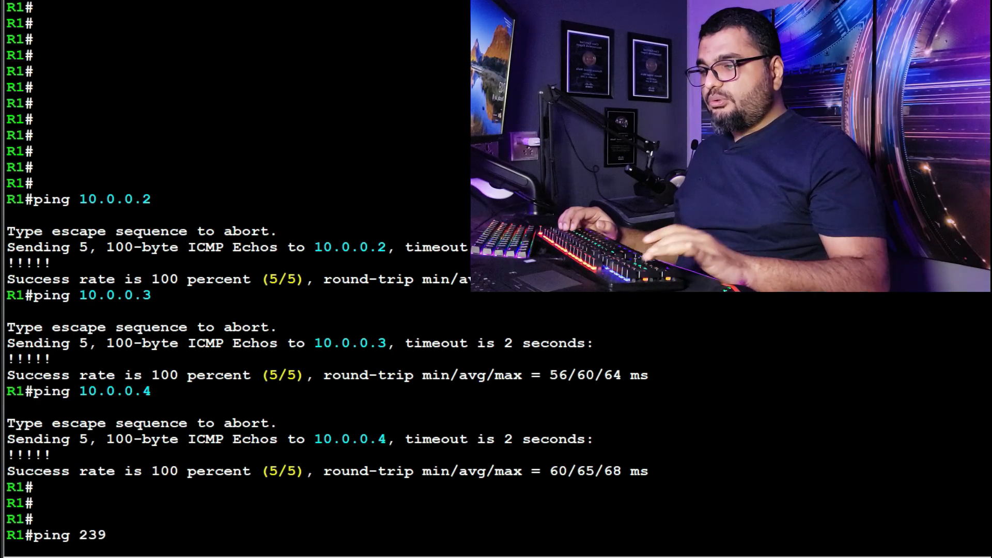
type(".10.10.10")
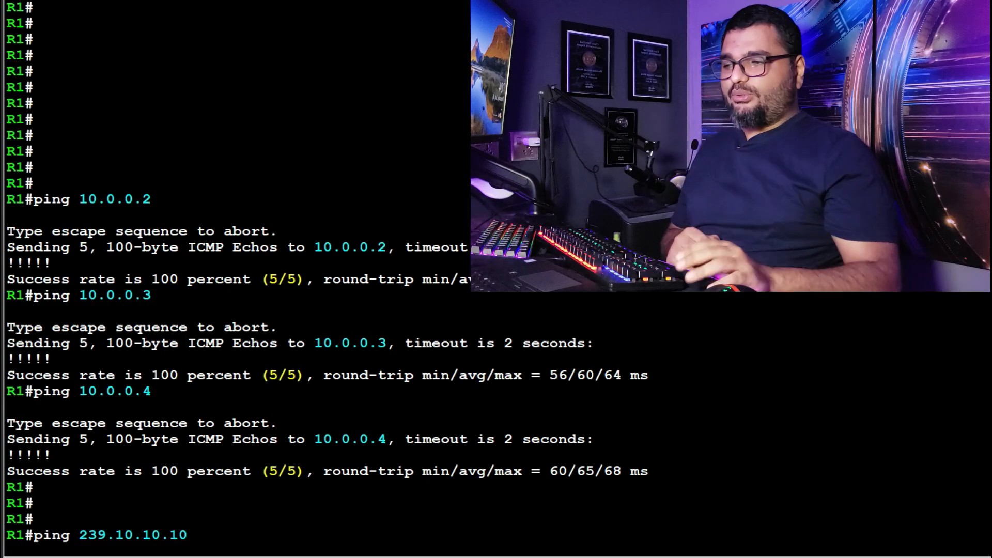
key("Return")
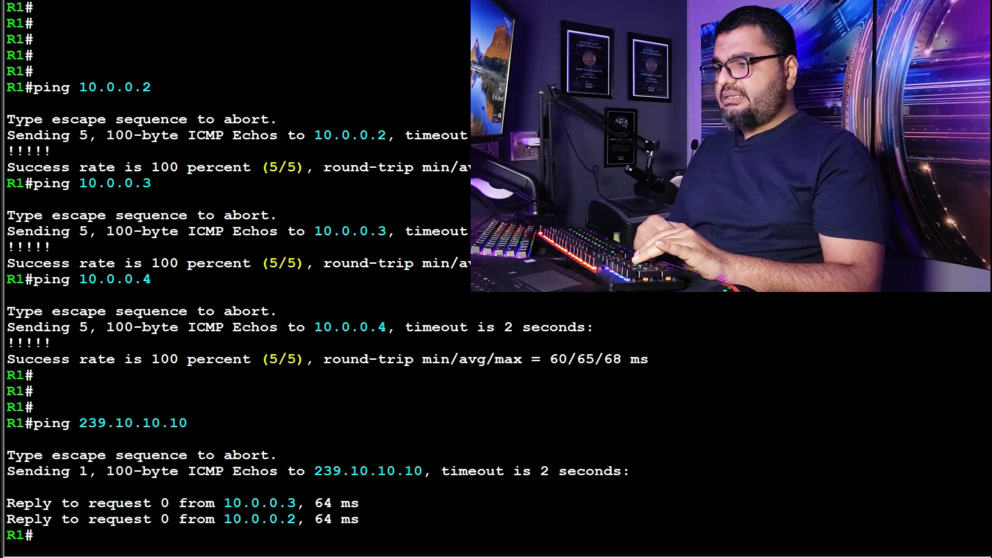
Step: Ping 239.10.10.10 from R1 again with a repeat count of 2 and examine which addresses reply
key("Up")
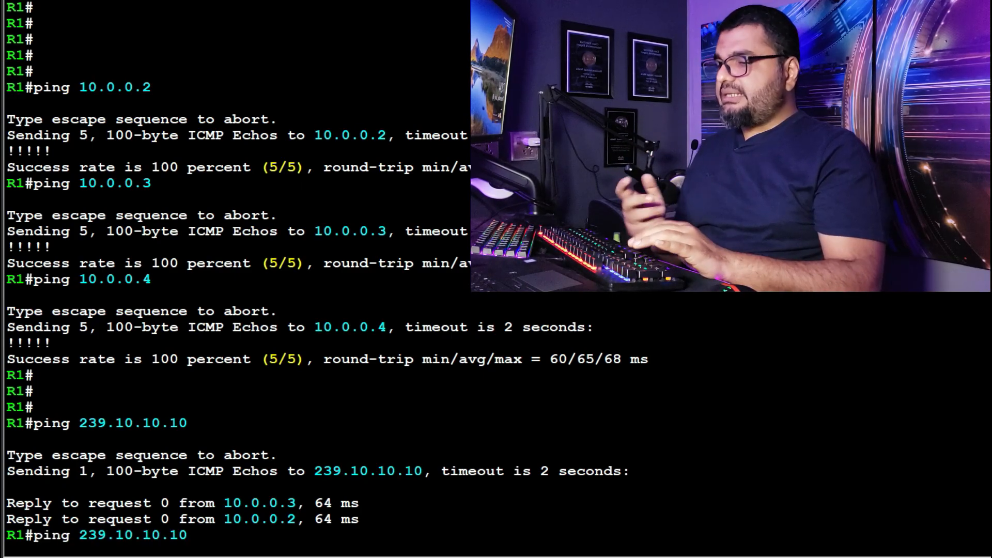
type("repe")
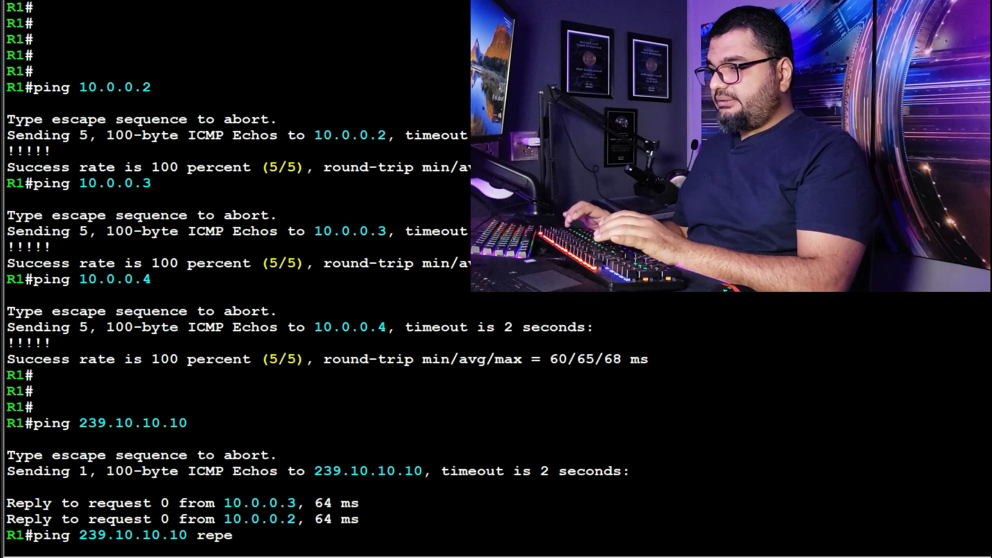
type("at 2")
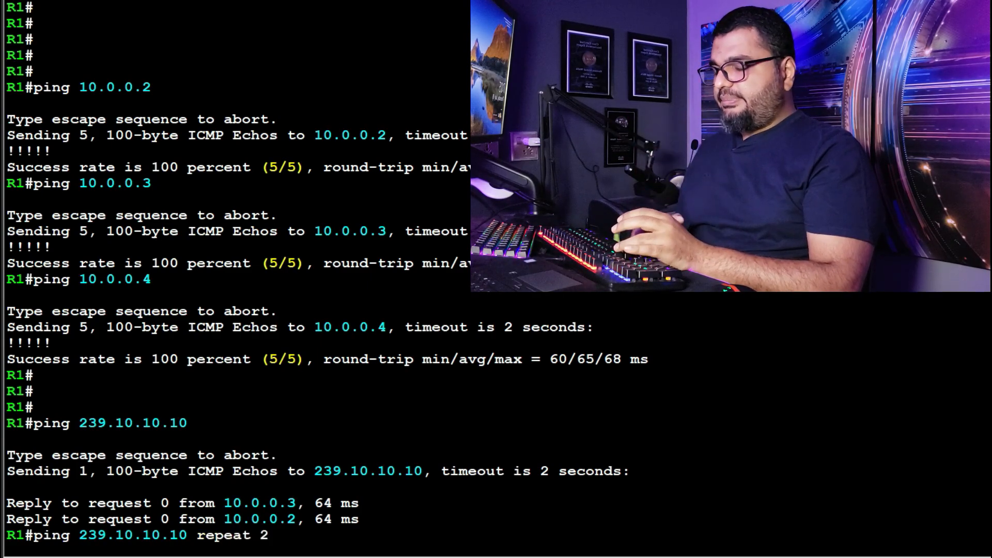
key("Return")
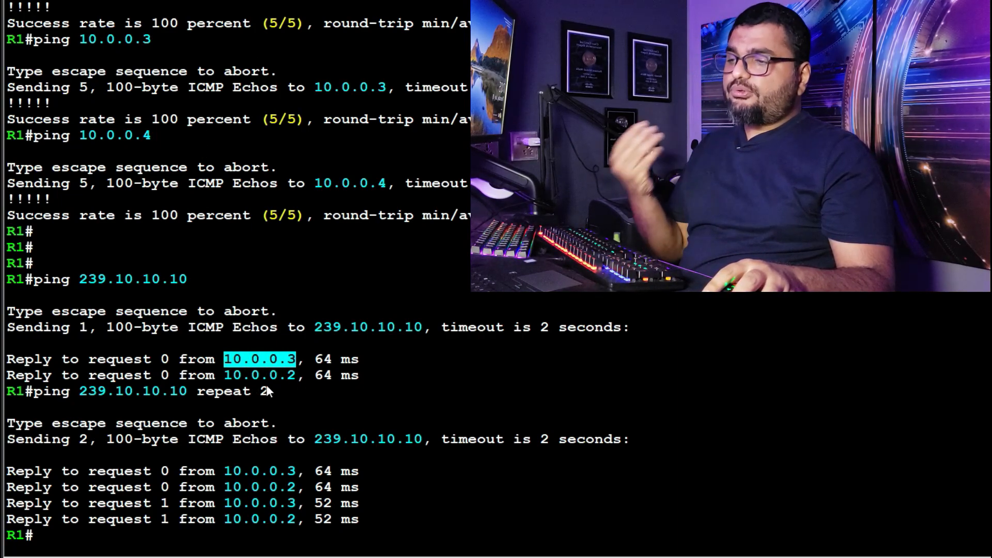
left_click_drag(223, 376, 265, 378)
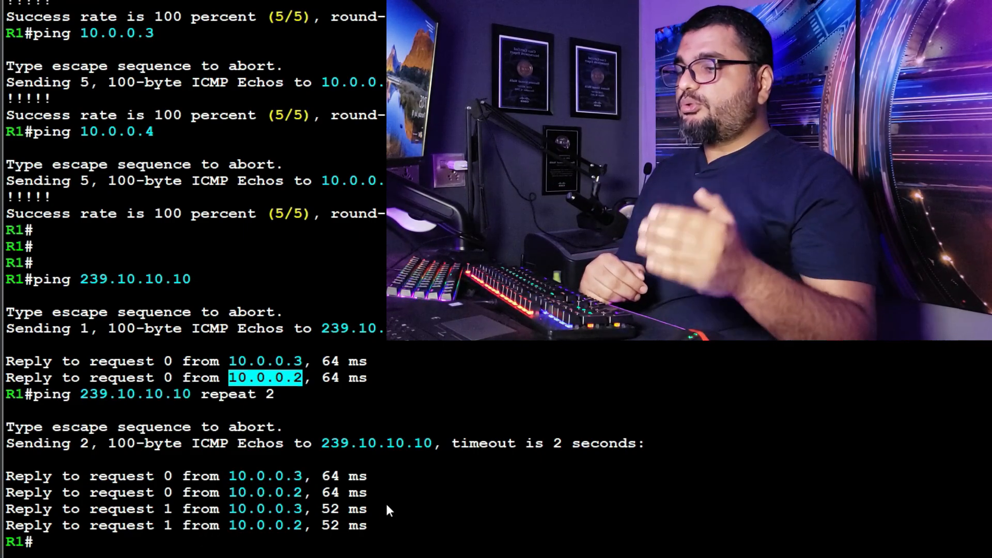
left_click(415, 512)
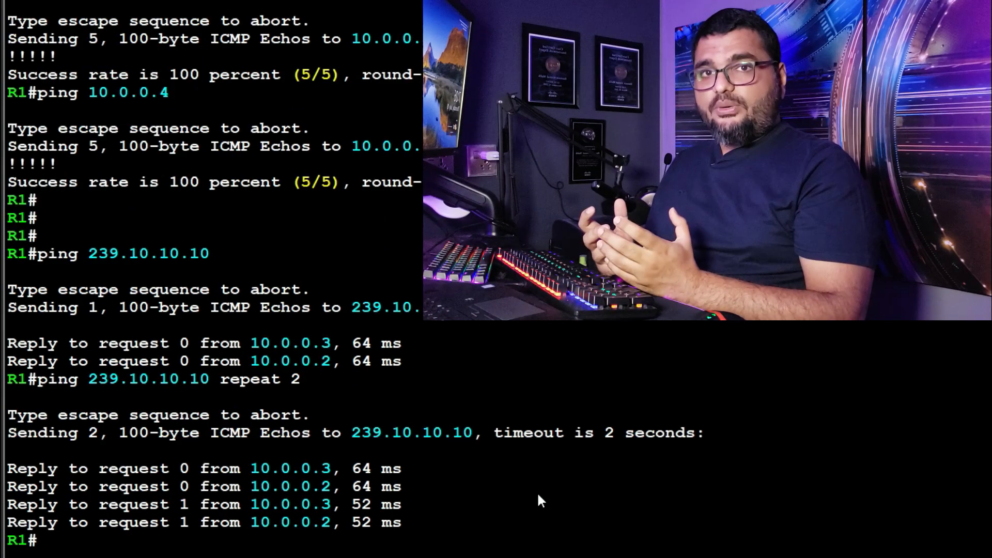
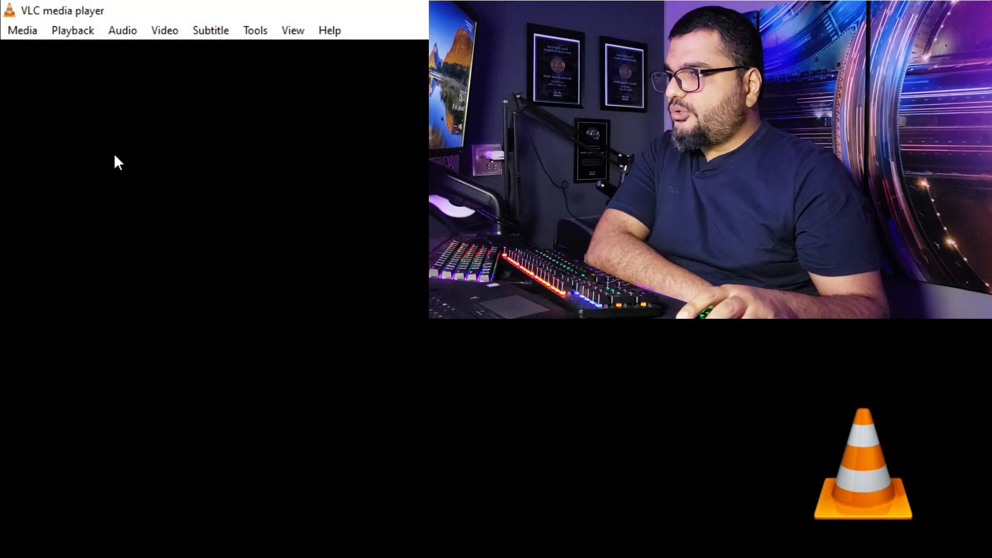
left_click(21, 31)
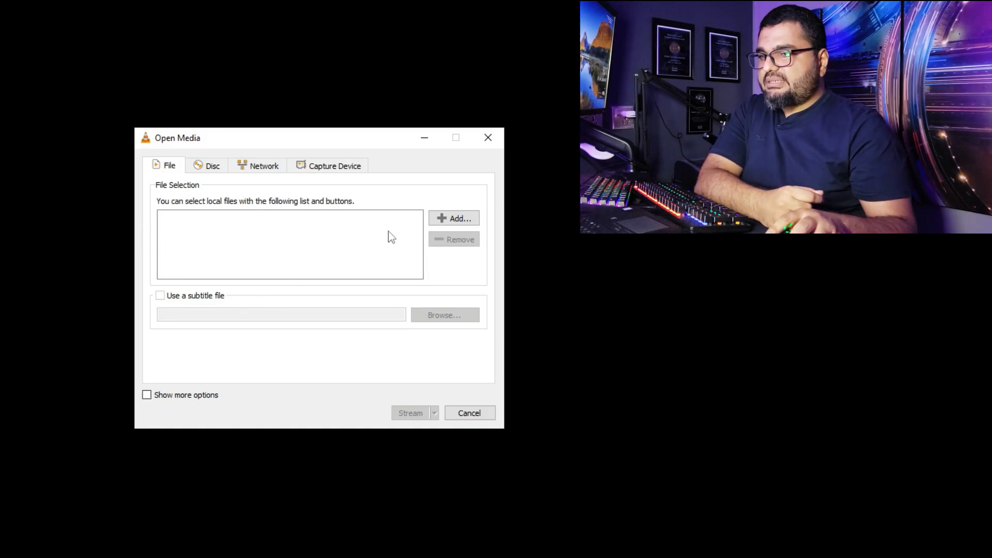
left_click(448, 223)
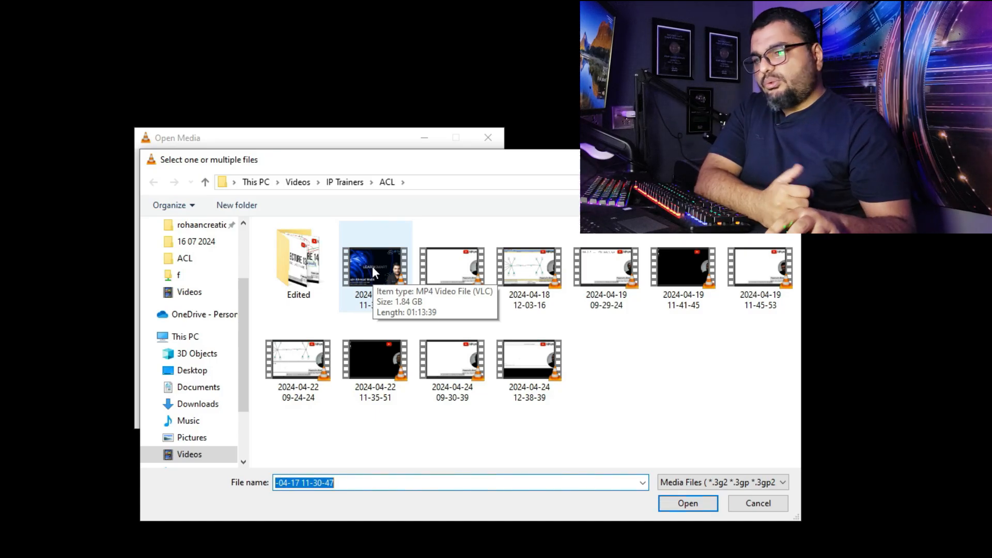
left_click(372, 271)
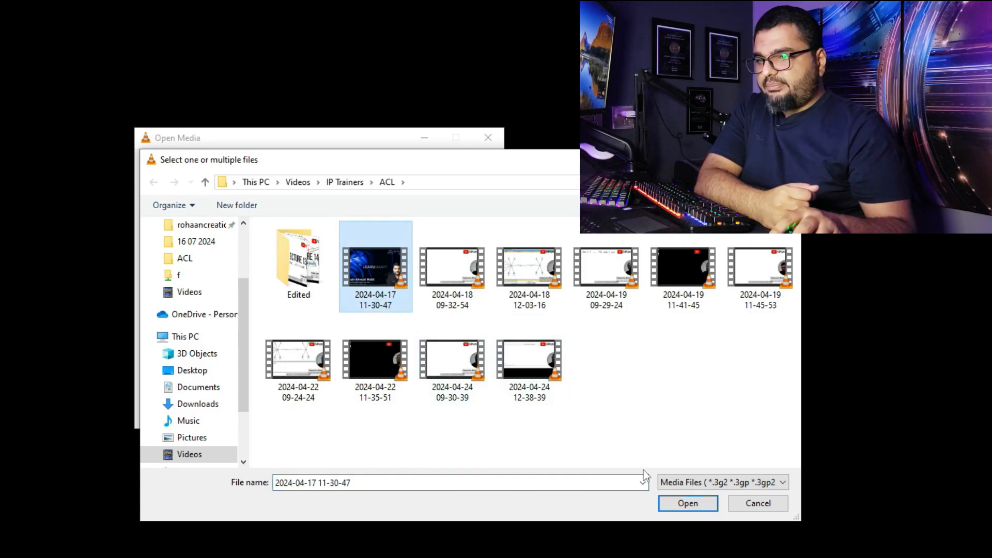
left_click(688, 505)
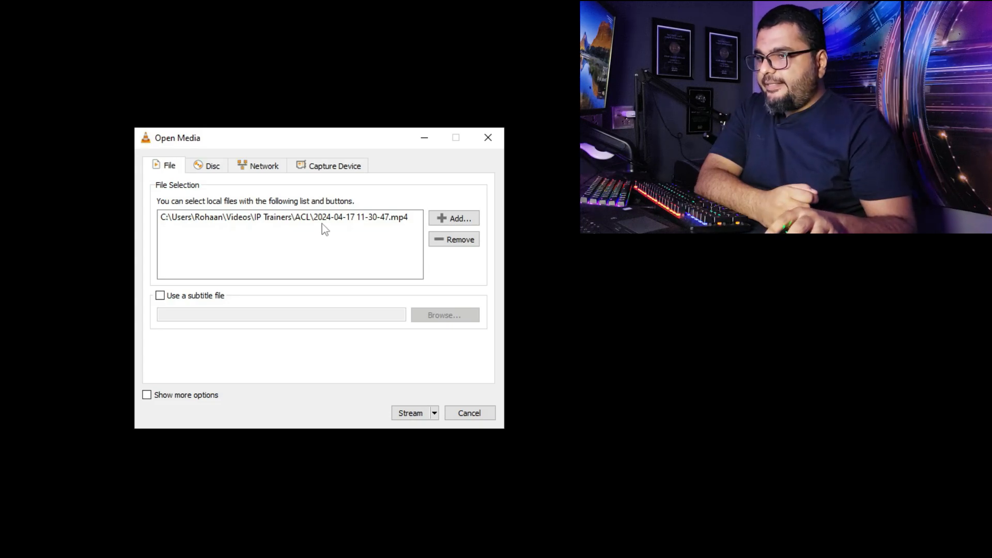
left_click(408, 419)
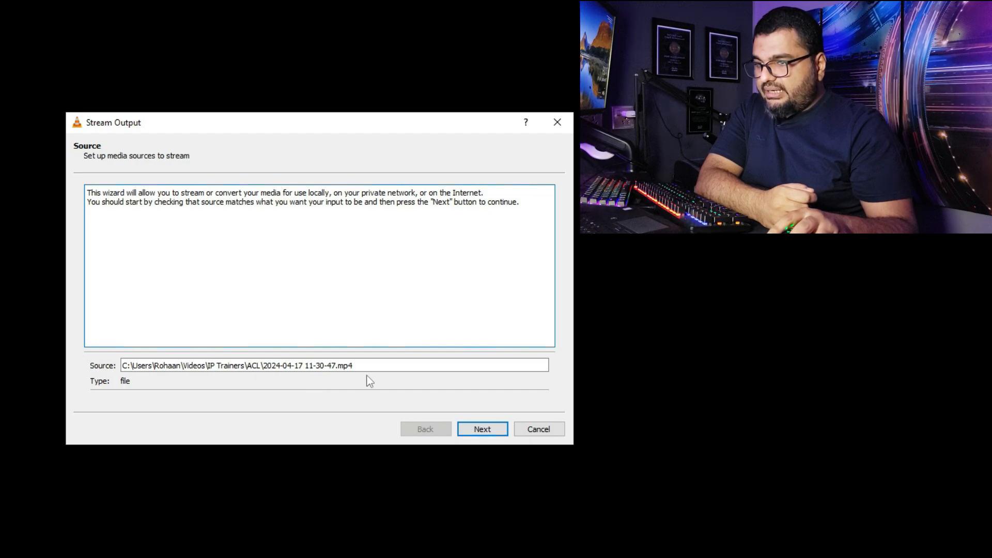
left_click(493, 429)
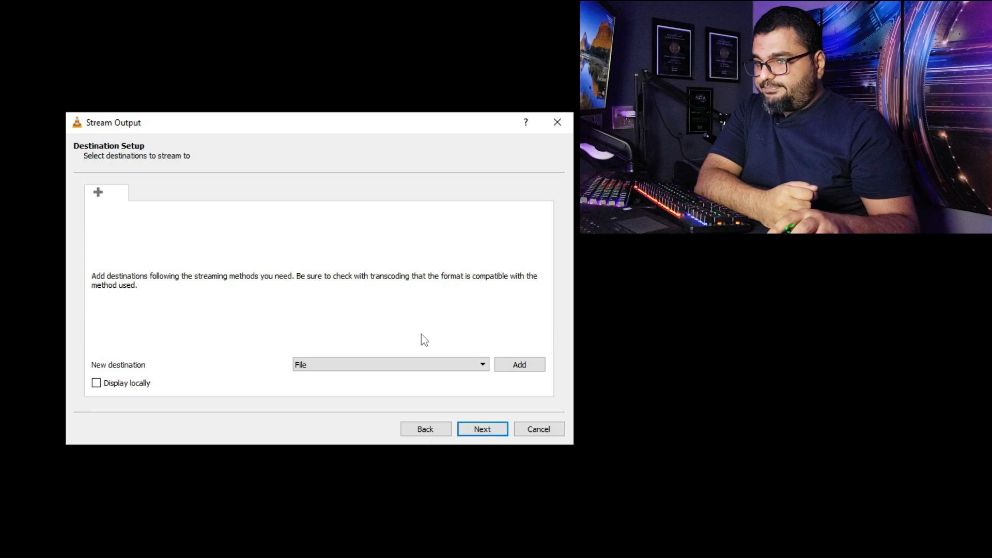
Step: Enable local display and add an RTP / MPEG Transport Stream destination to the stream output
left_click(402, 366)
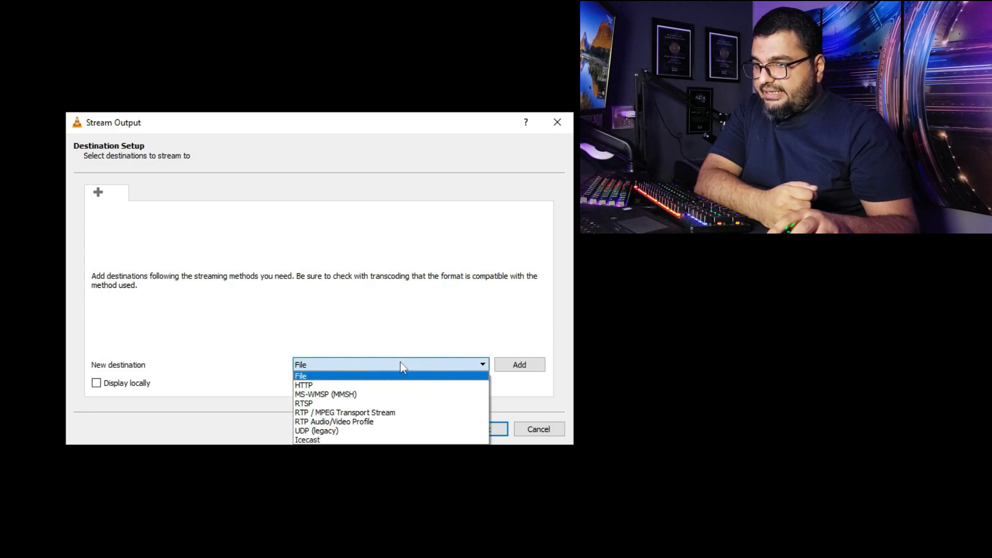
left_click(366, 413)
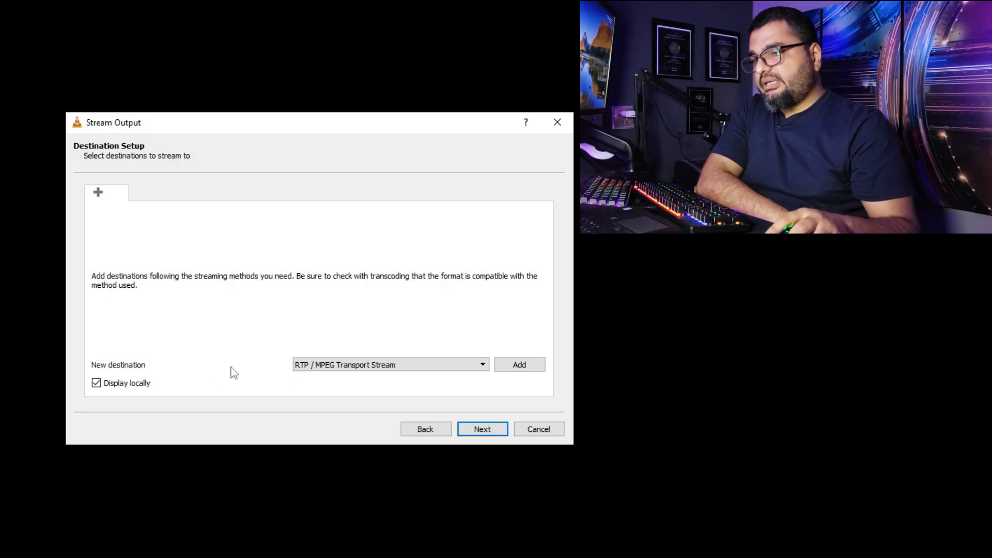
left_click(536, 367)
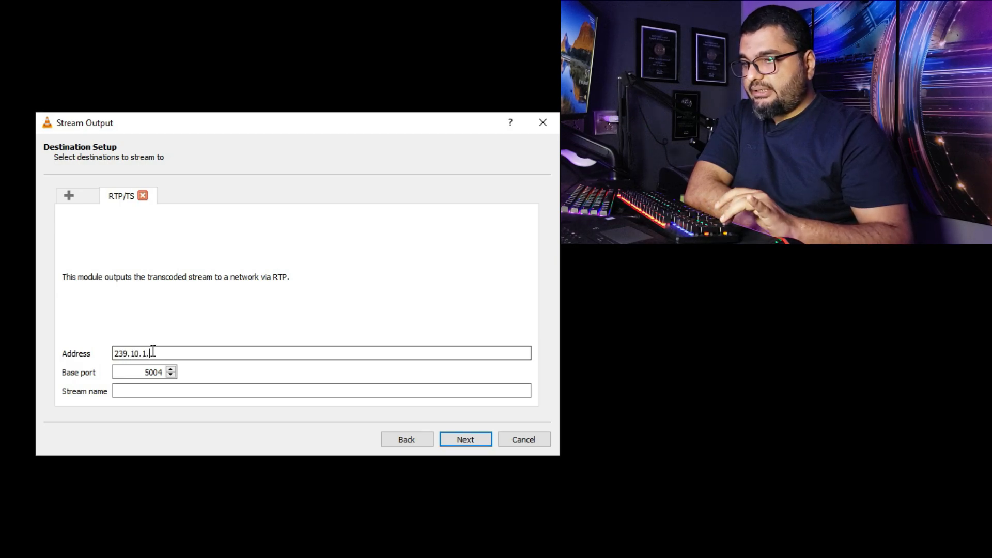
Step: Set the RTP destination address to 239.10.10.10 and the stream name to Multicast, keeping base port 5004
key("BackSpace")
key("BackSpace")
key("BackSpace")
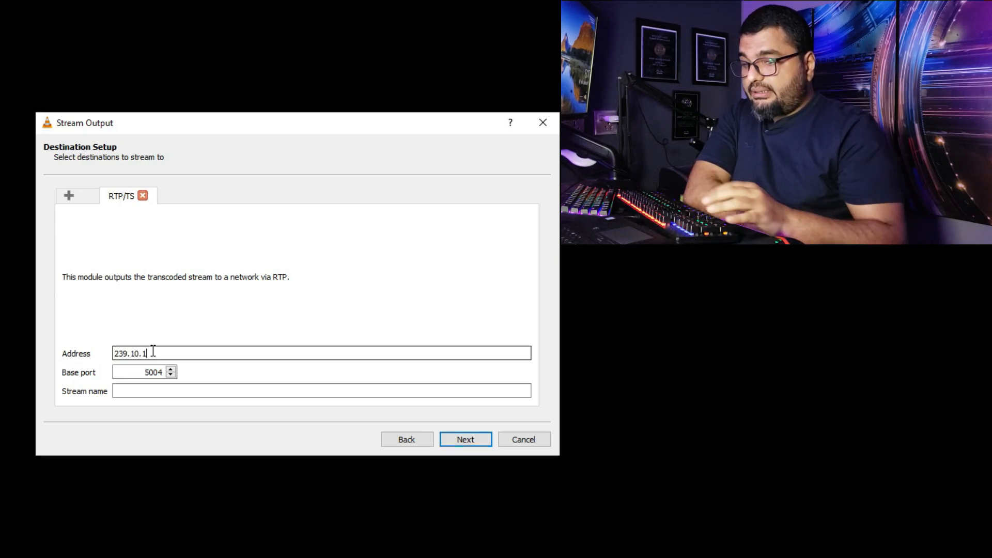
type("0.10")
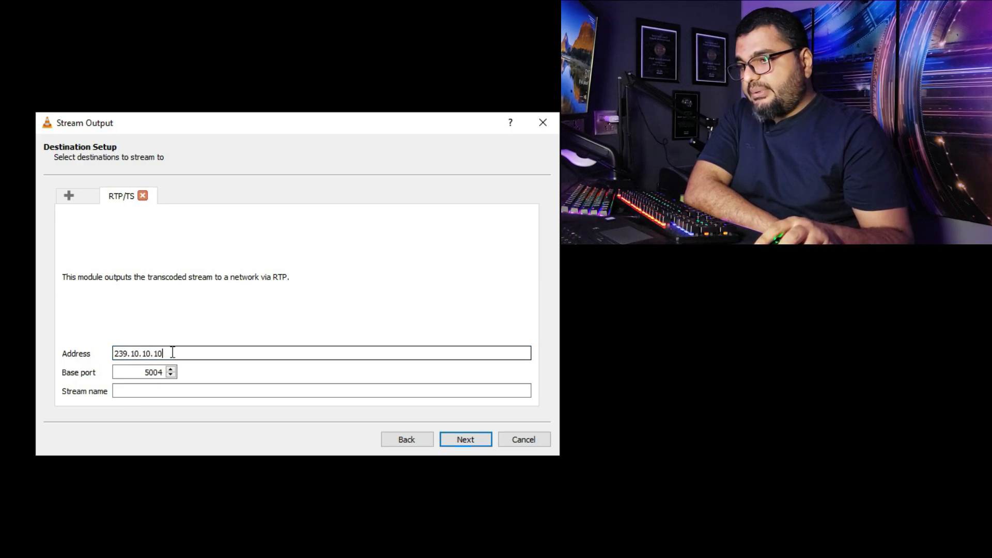
left_click(135, 372)
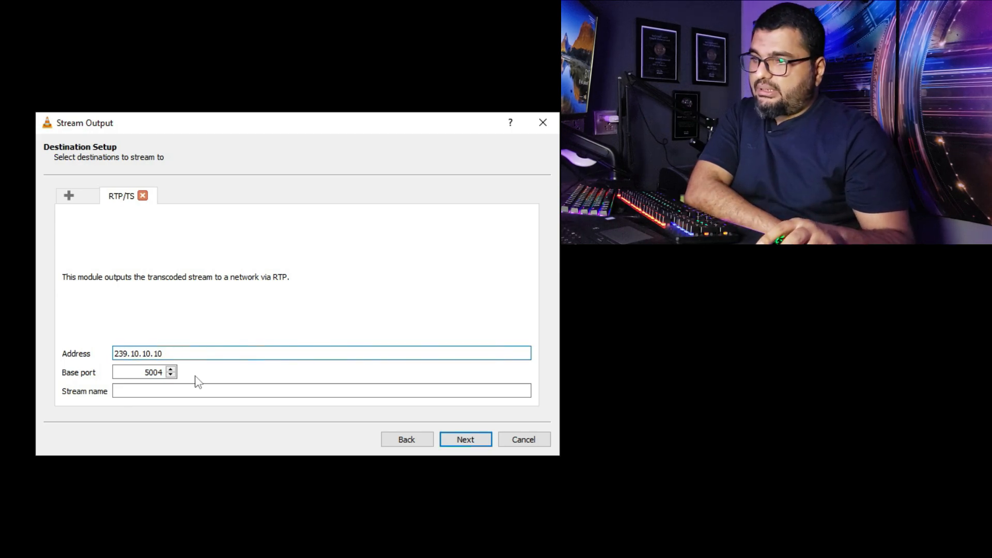
left_click(174, 392)
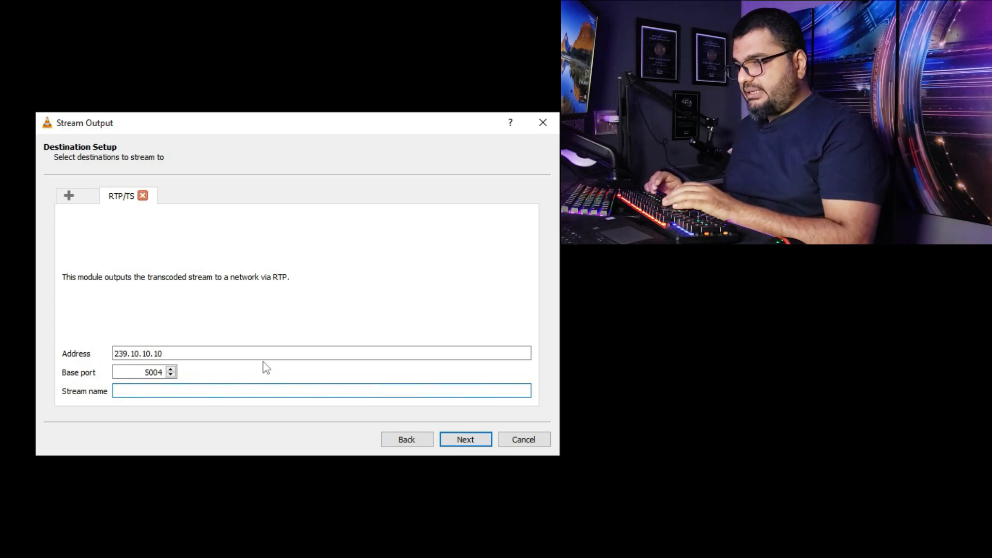
type("Multicast")
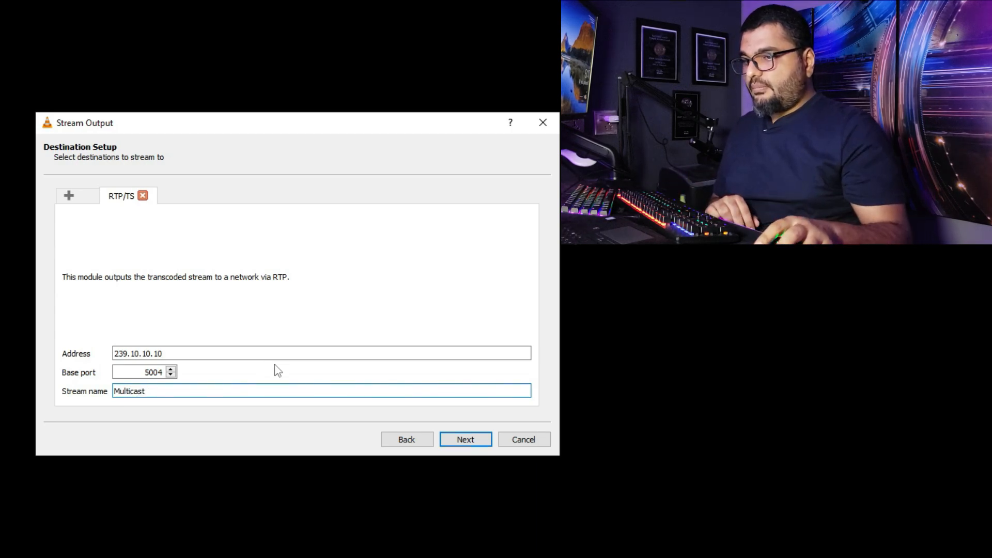
left_click(485, 444)
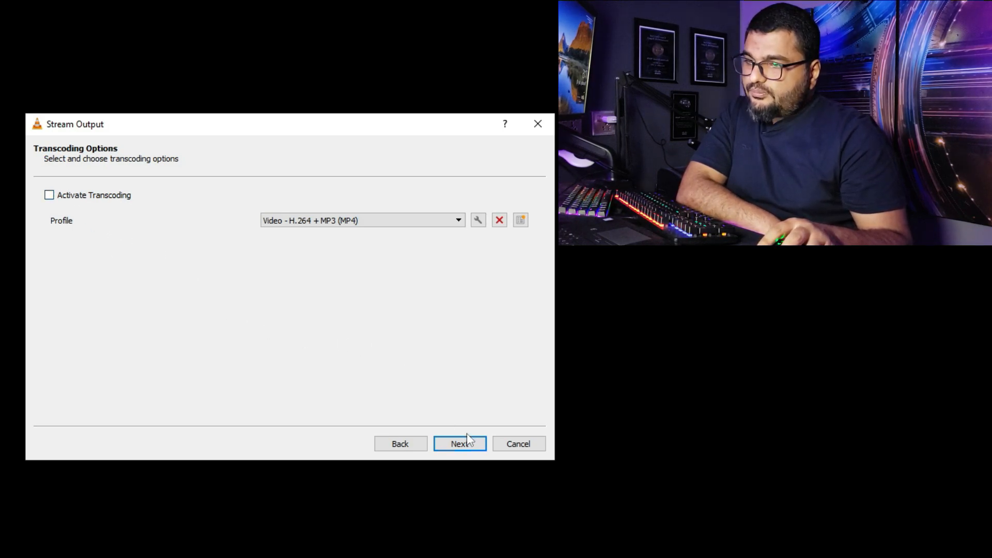
Step: Leave transcoding off, enable streaming of all elementary streams, and start the stream
left_click(461, 445)
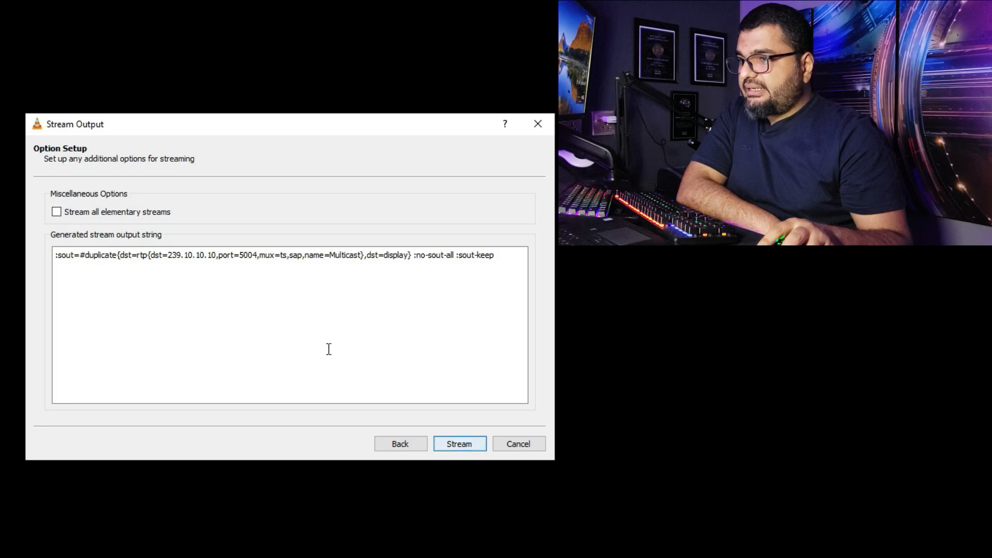
left_click(56, 212)
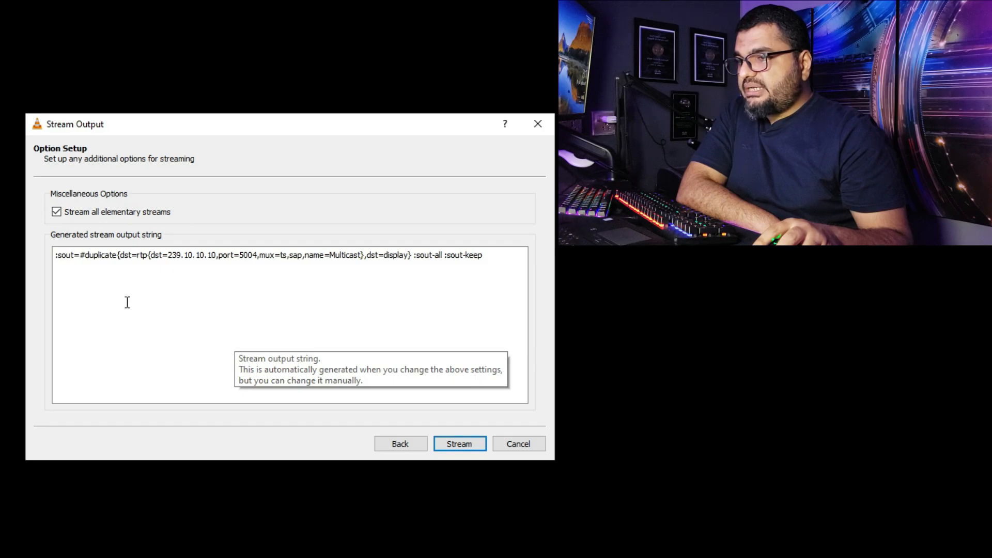
left_click(460, 444)
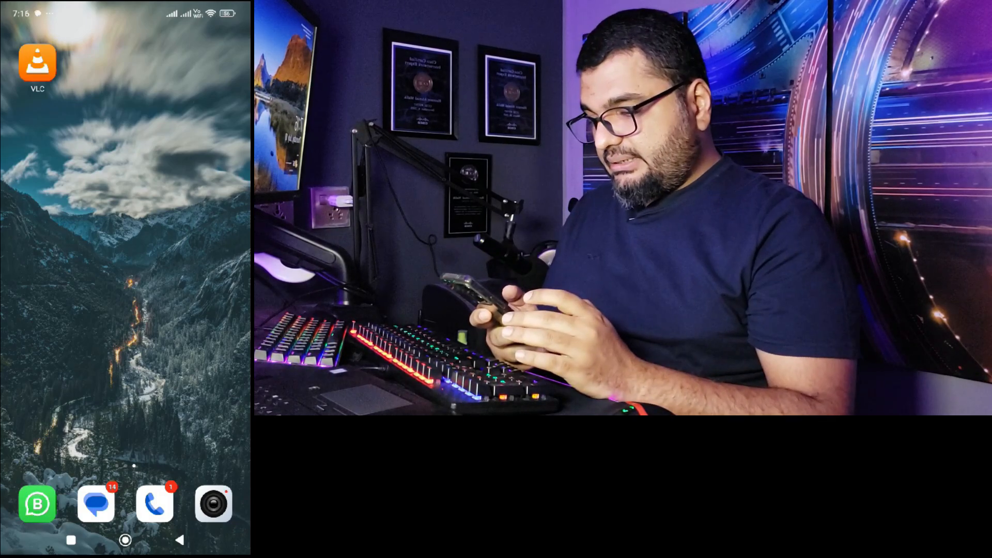
Step: Switch to VLC on the phone and open a new network stream entry
left_click(37, 63)
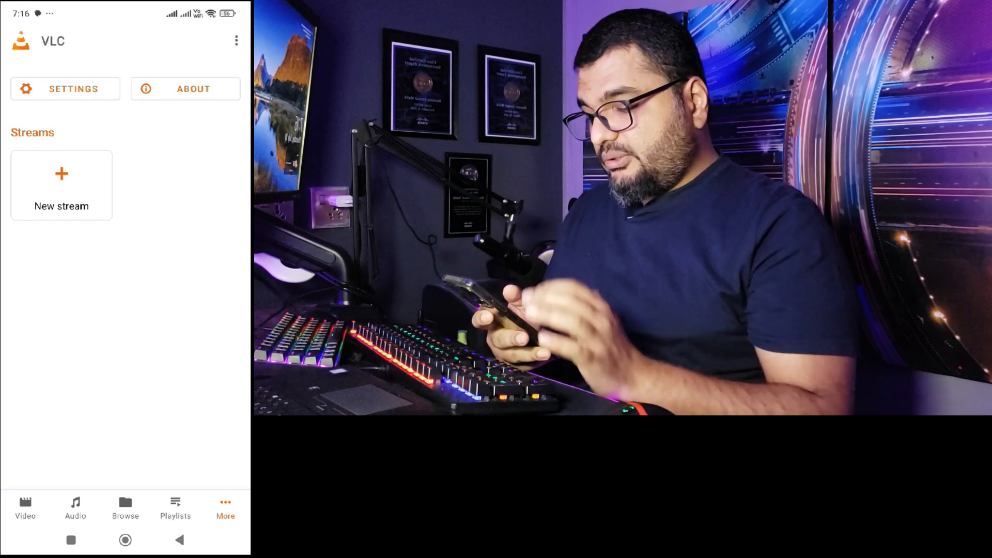
left_click(62, 185)
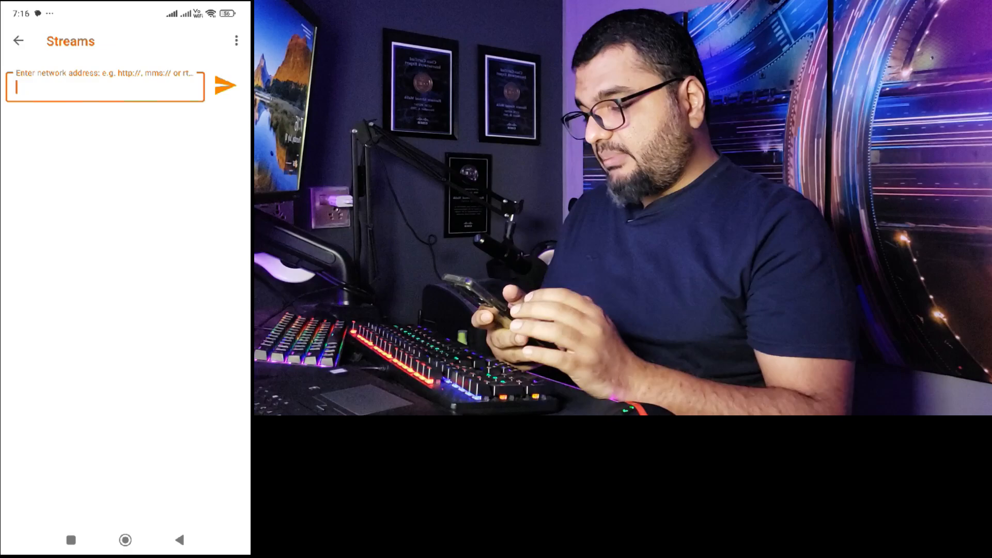
left_click(105, 87)
Step: Enter the network address rtp://239.10.10.10:5004 on the phone and open that stream
type("r")
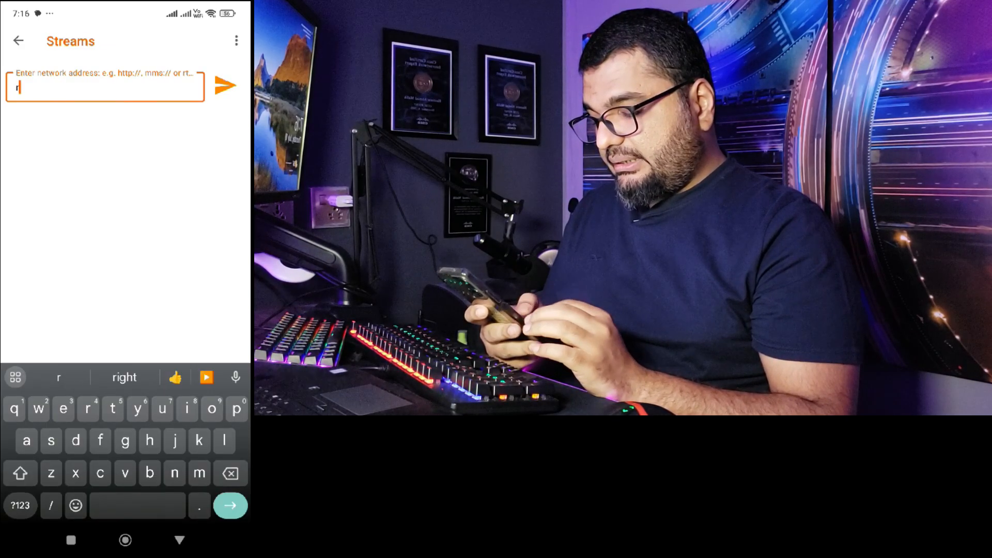
type("tp")
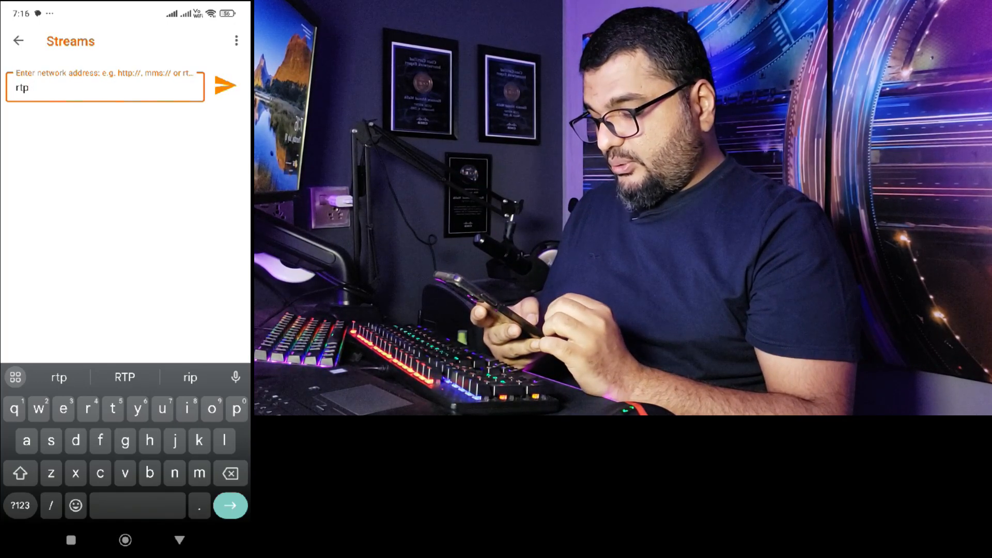
left_click(20, 505)
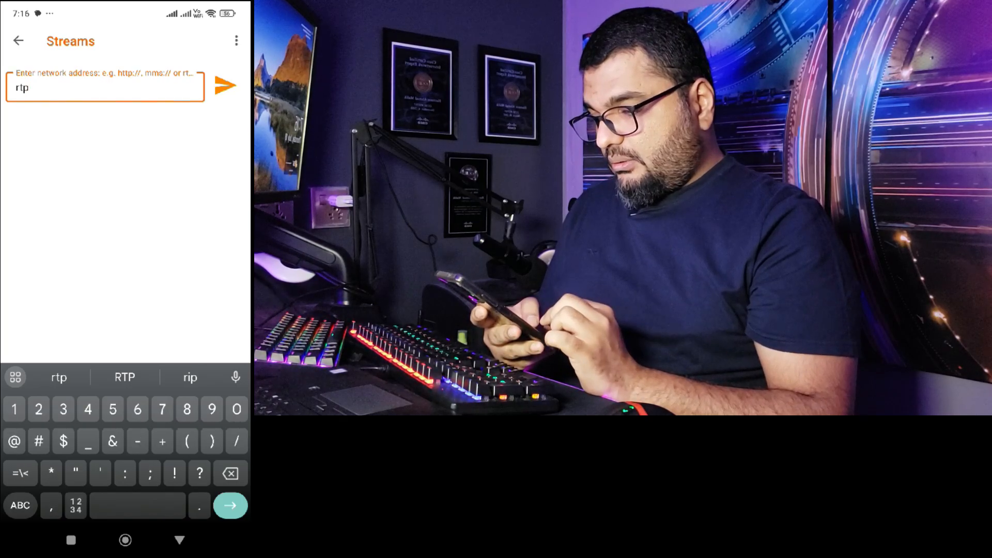
type("://")
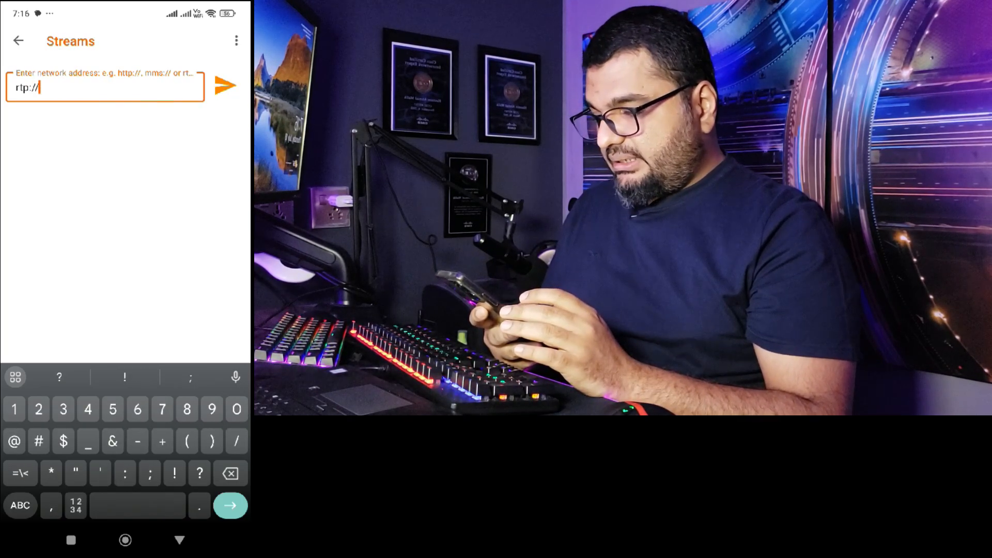
type("239")
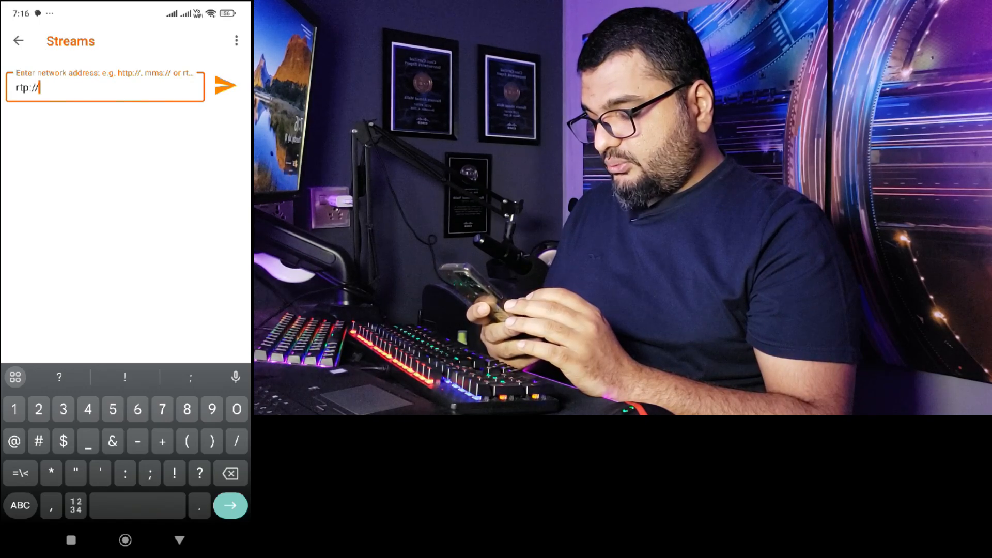
type(".10.10")
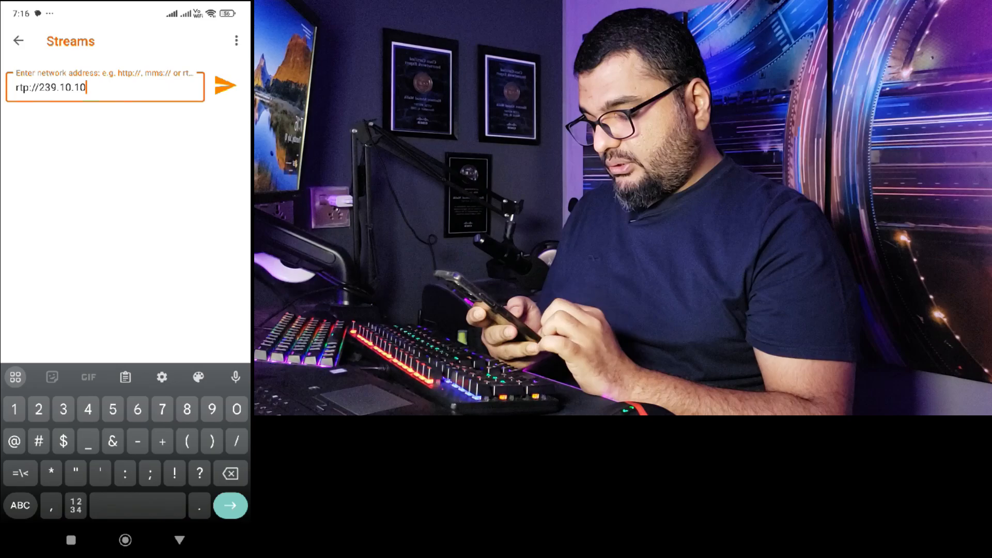
type(".10")
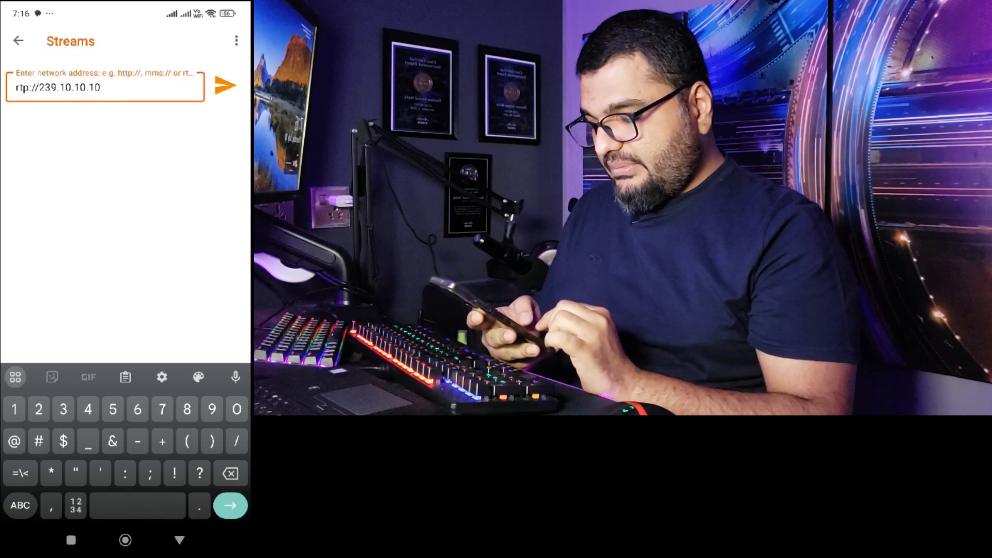
type(":")
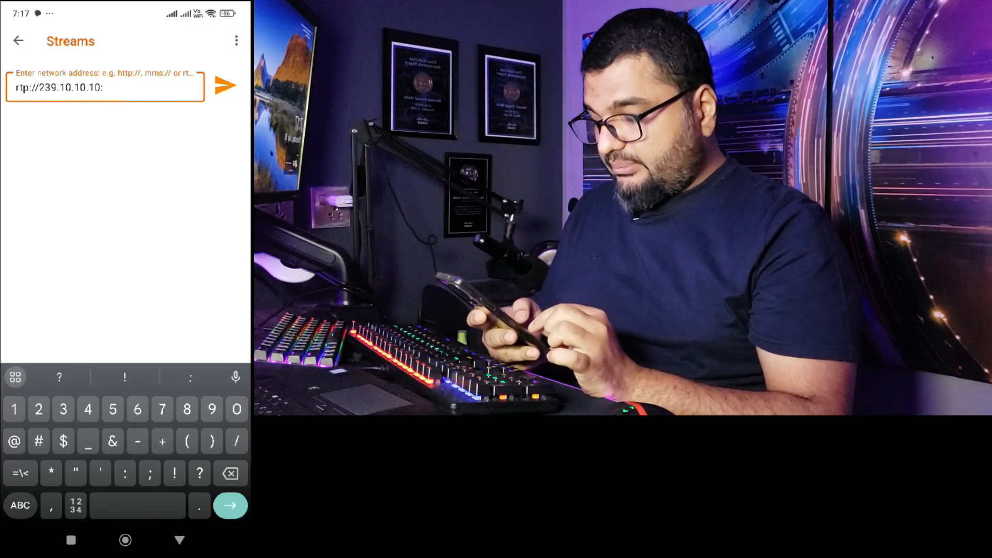
type("500")
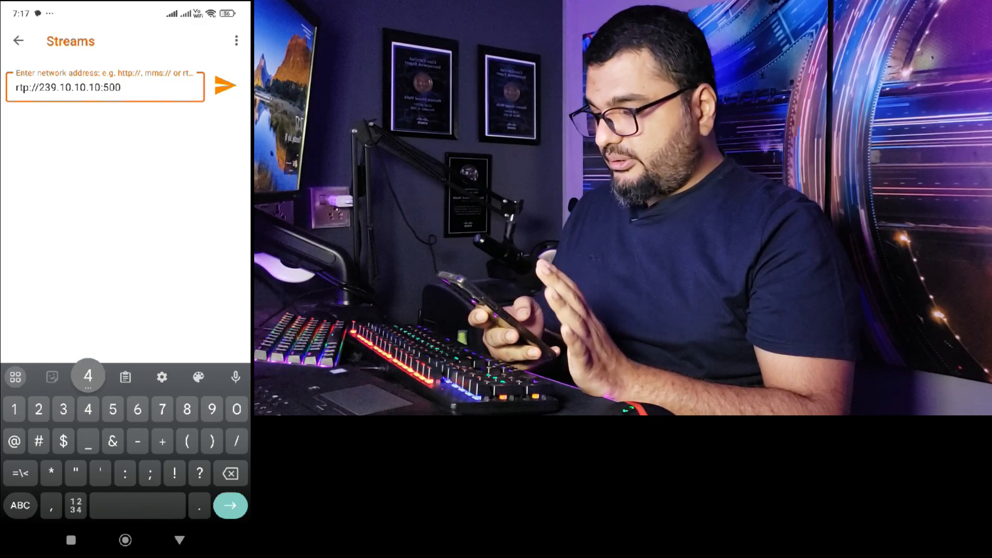
type("4")
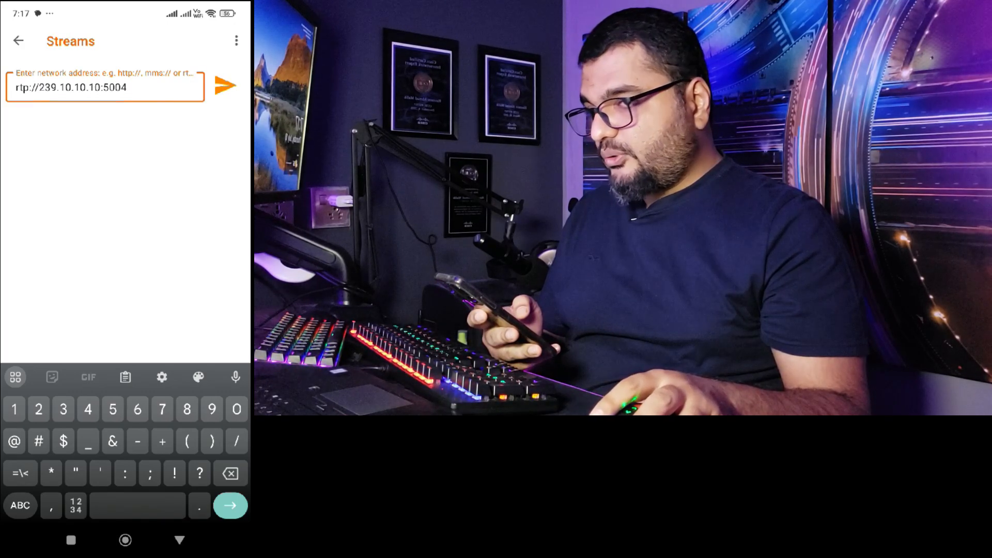
left_click(226, 86)
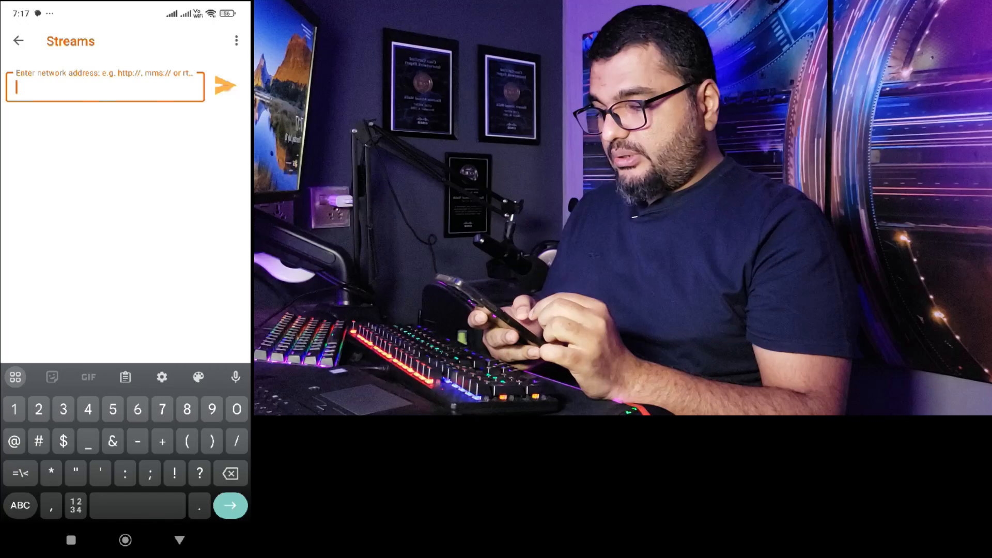